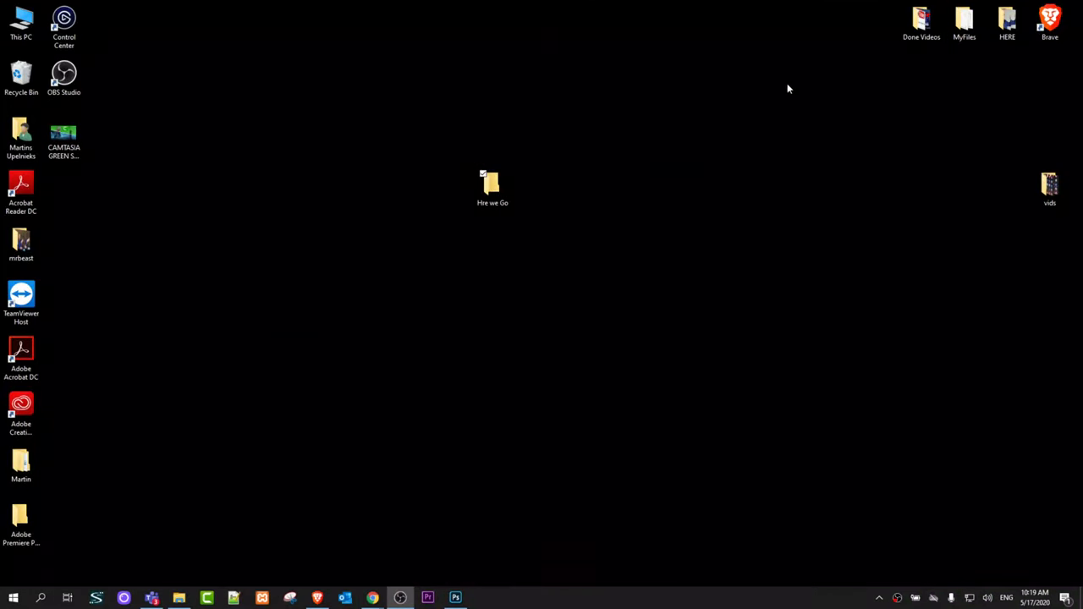
# Nudge the empty 'Hre we Go' desktop folder slightly to the left
pyautogui.moveTo(492, 187); pyautogui.dragTo(450, 188)
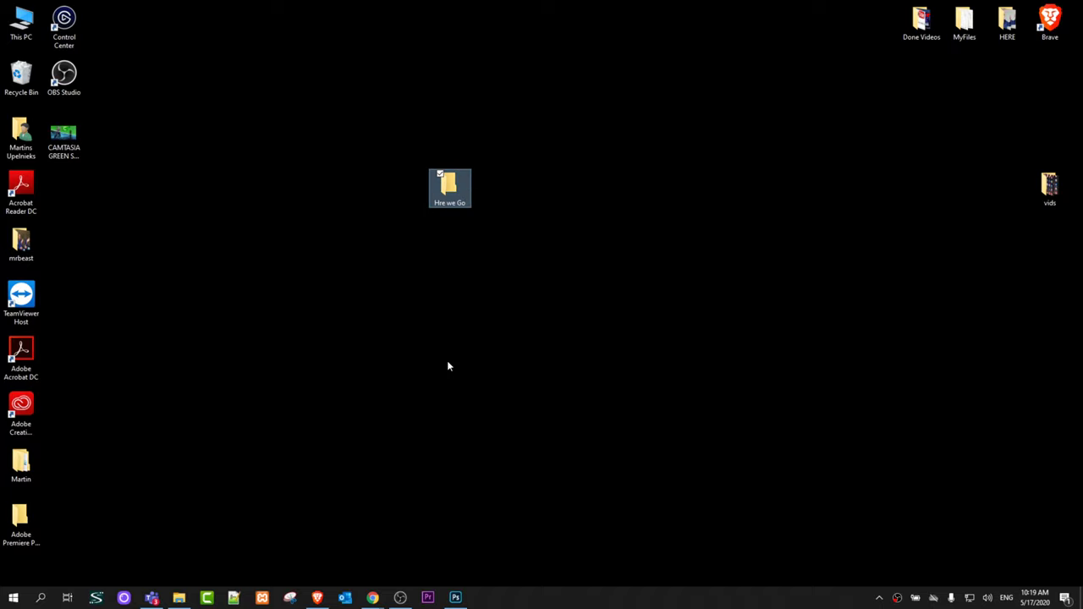
# Review the WinRAR 5.90 download page in Chrome, highlighting the 32bit link, then minimize Chrome
pyautogui.click(373, 599)
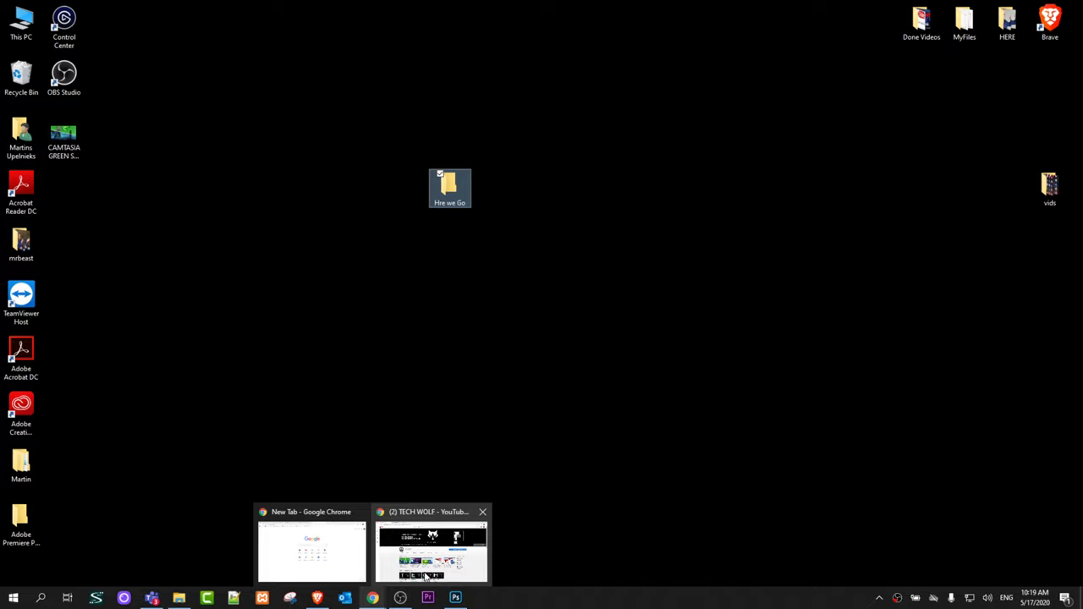
pyautogui.click(432, 546)
pyautogui.click(208, 9)
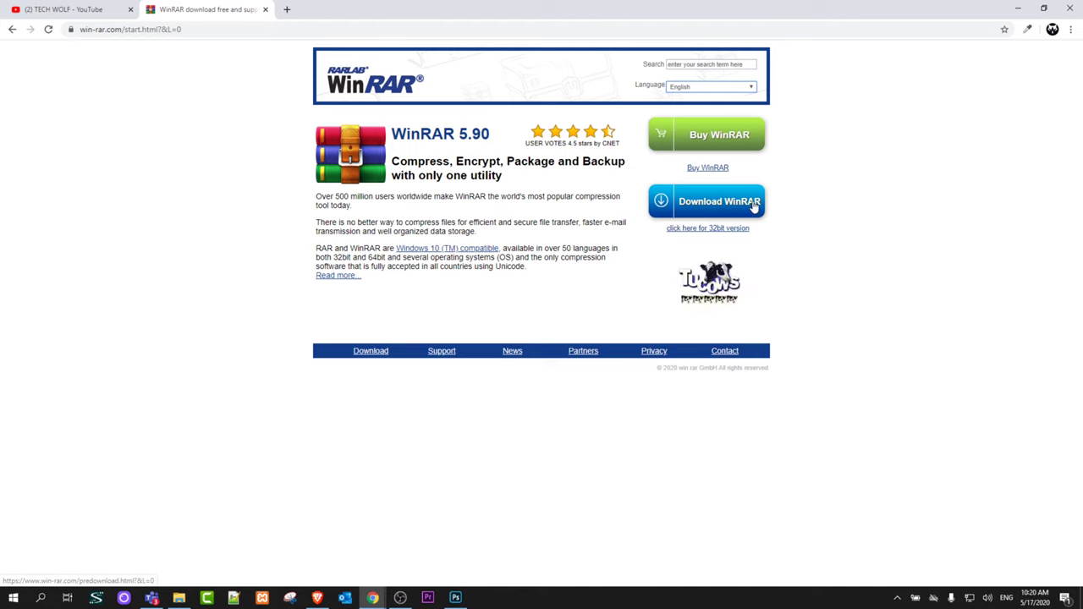
pyautogui.moveTo(750, 228); pyautogui.dragTo(656, 237)
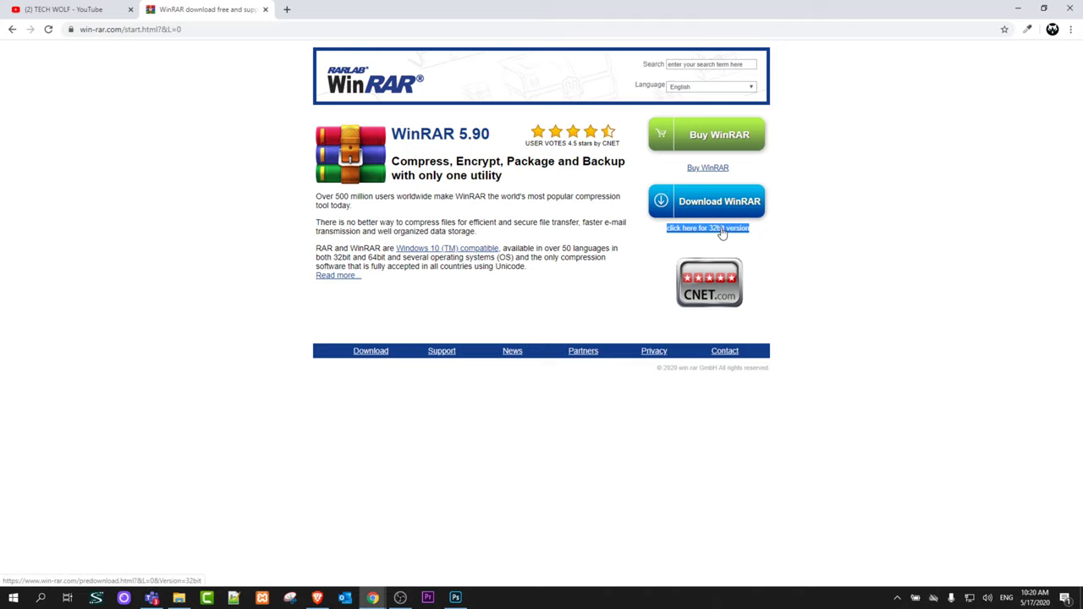
pyautogui.click(1018, 9)
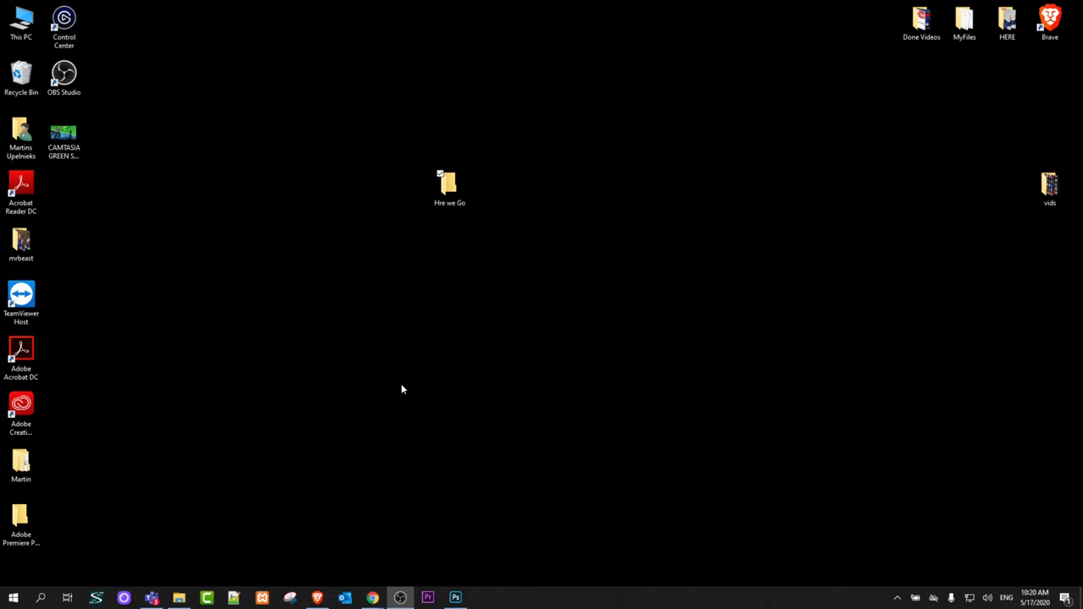
# Move 'Hre we Go' higher on the desktop and open its context menu with WinRAR options
pyautogui.moveTo(449, 186); pyautogui.dragTo(431, 126)
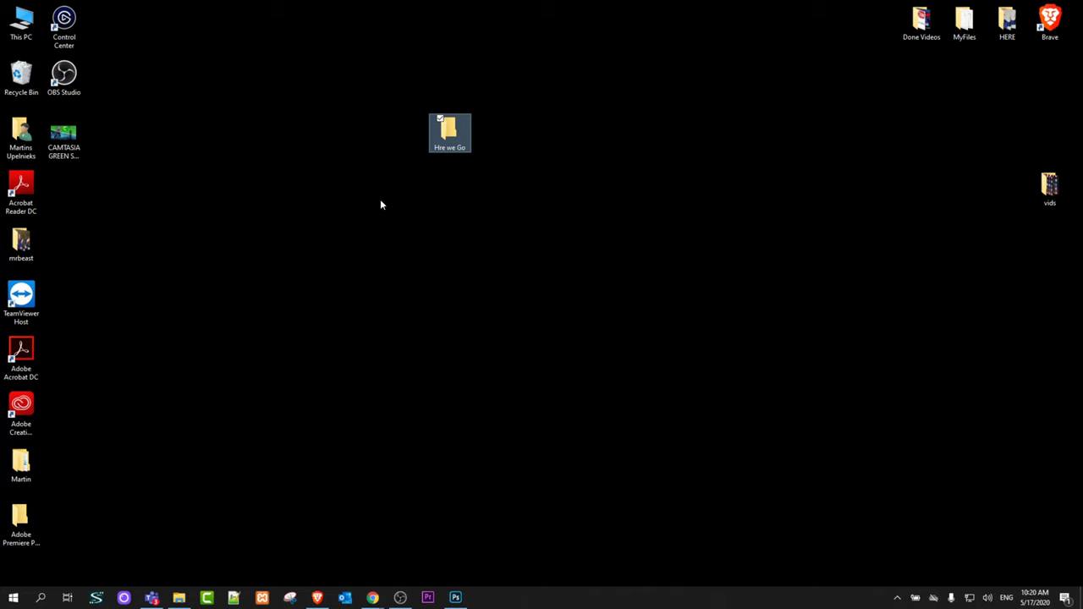
pyautogui.rightClick(449, 131)
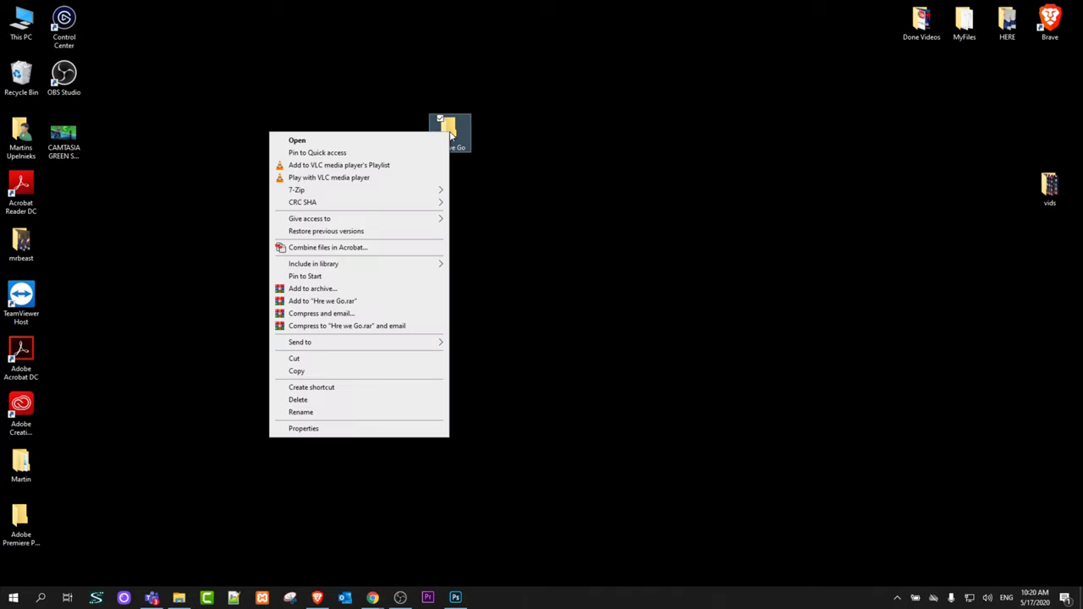
# Set up 'Hre we Go.rar' via 'Add to archive' with 'Delete files after archiving' ticked
pyautogui.click(329, 290)
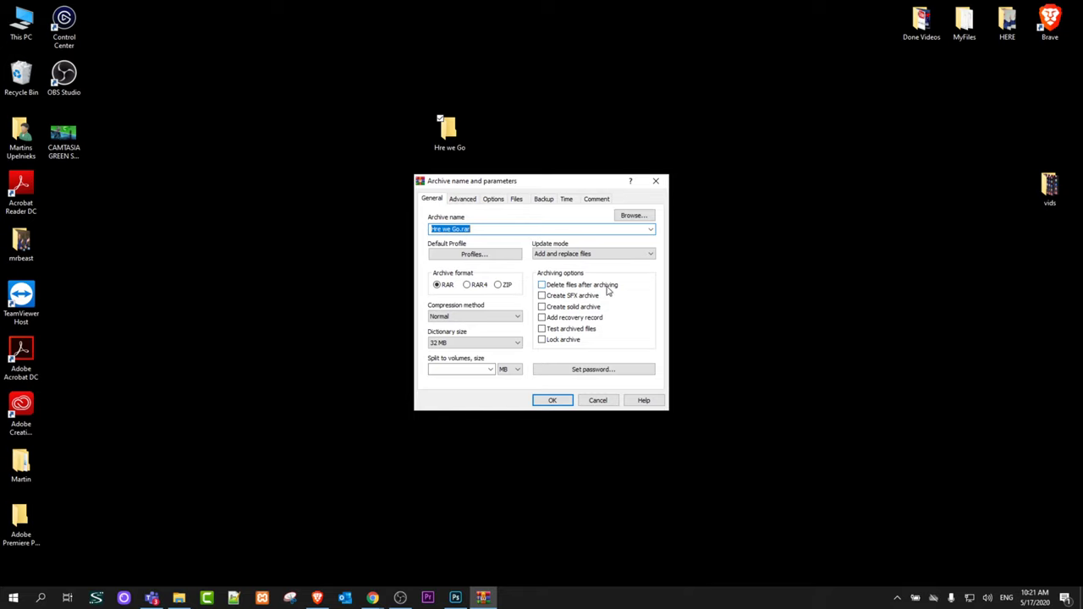
pyautogui.click(552, 290)
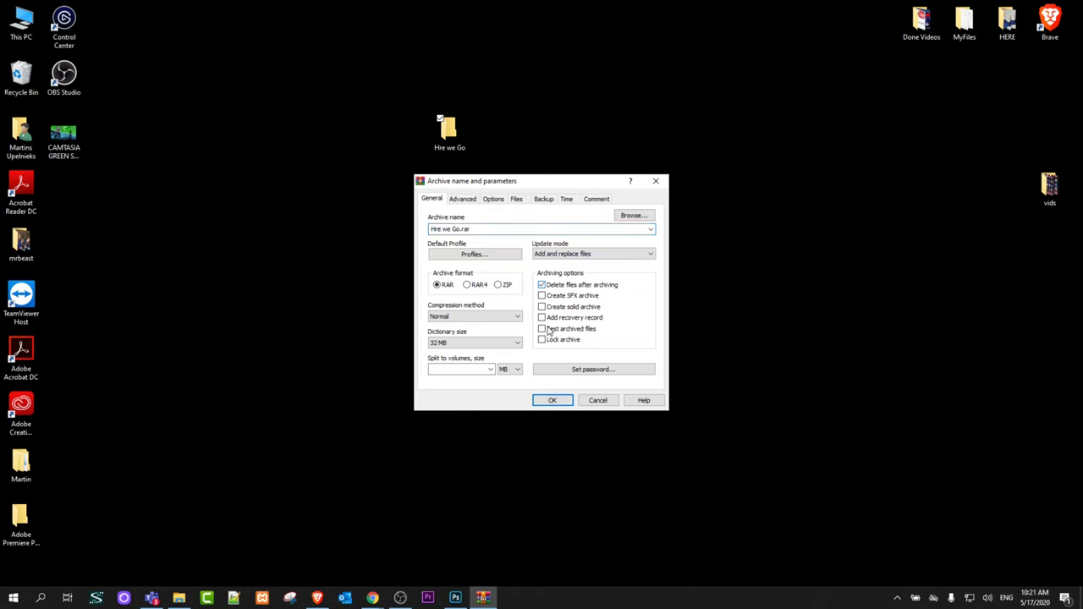
# Confirm archiving so the folder vanishes, then delete the resulting 'Hre we Go.rar' from the desktop
pyautogui.click(552, 401)
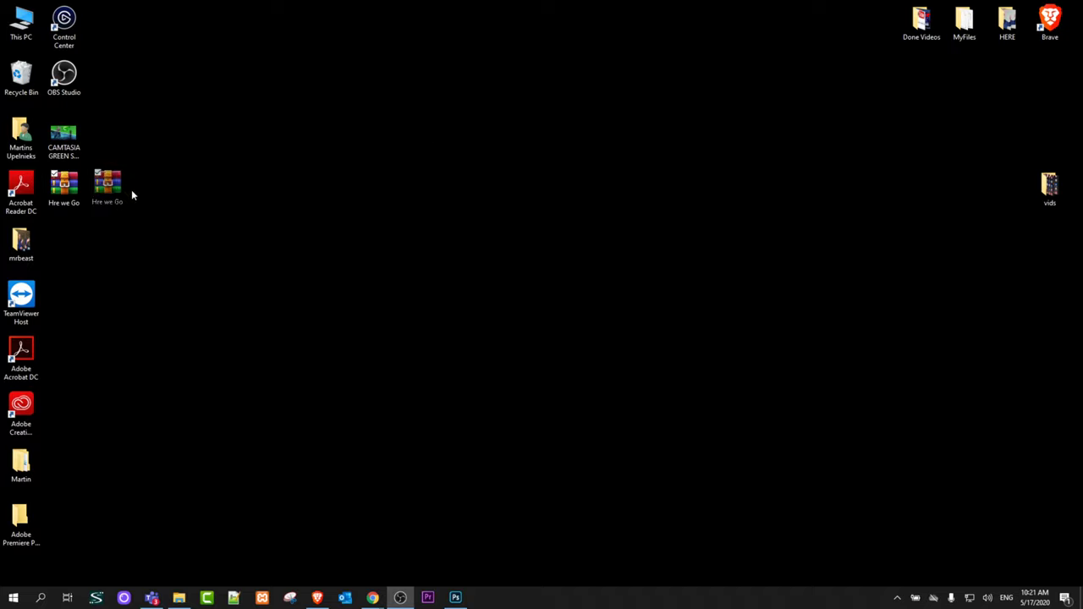
pyautogui.moveTo(63, 187); pyautogui.dragTo(450, 188)
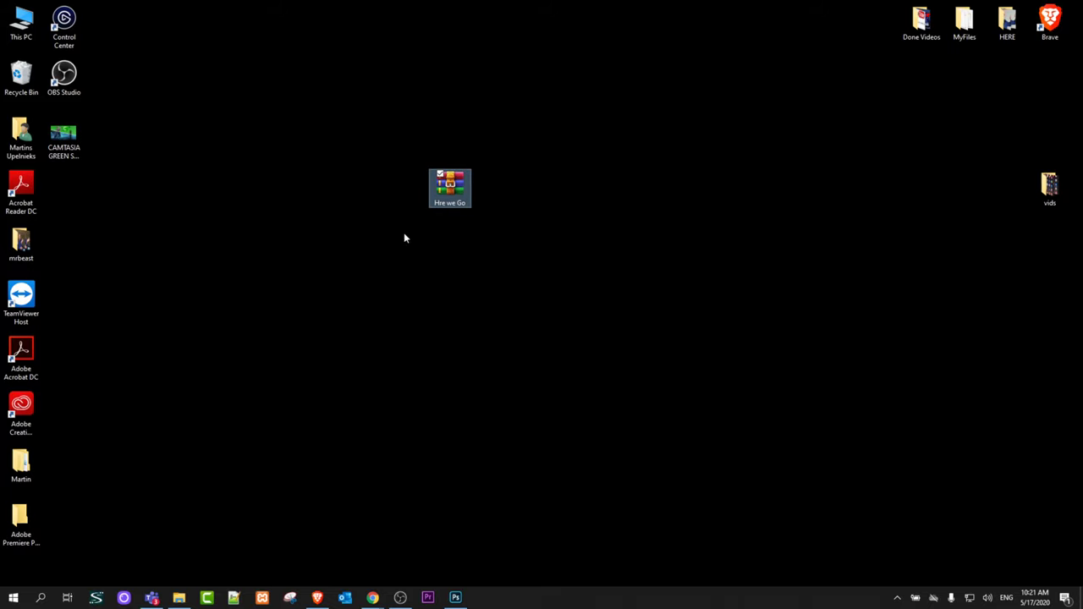
pyautogui.moveTo(450, 188); pyautogui.dragTo(492, 244)
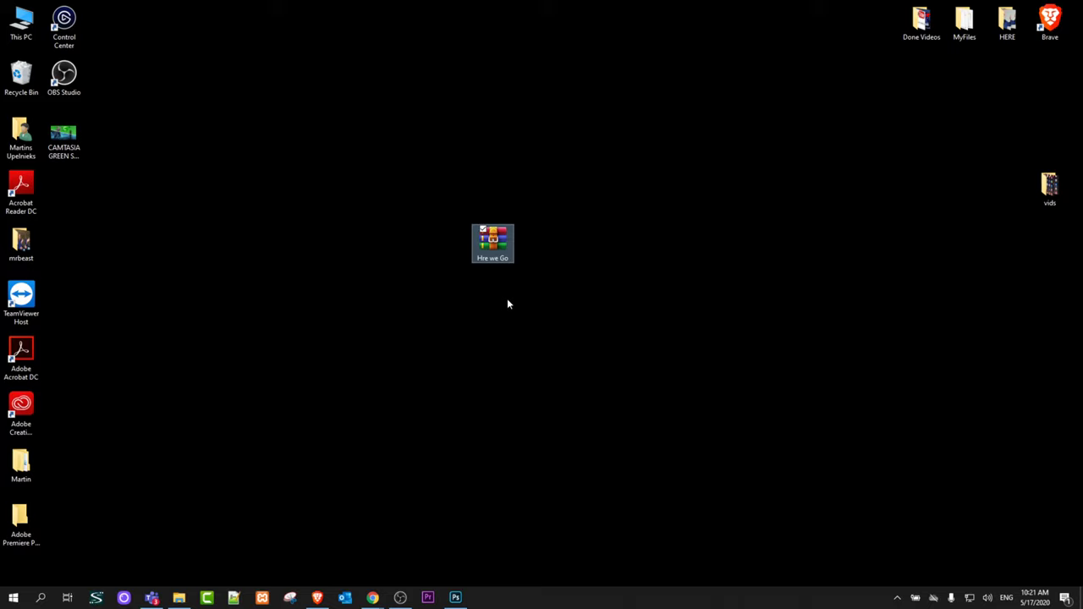
pyautogui.press('Delete')
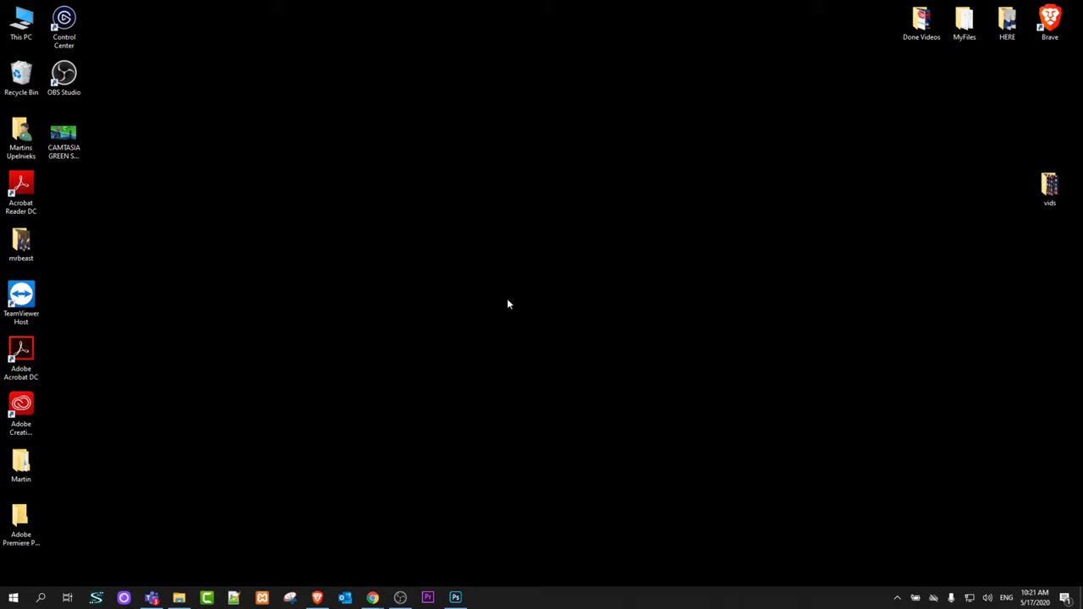